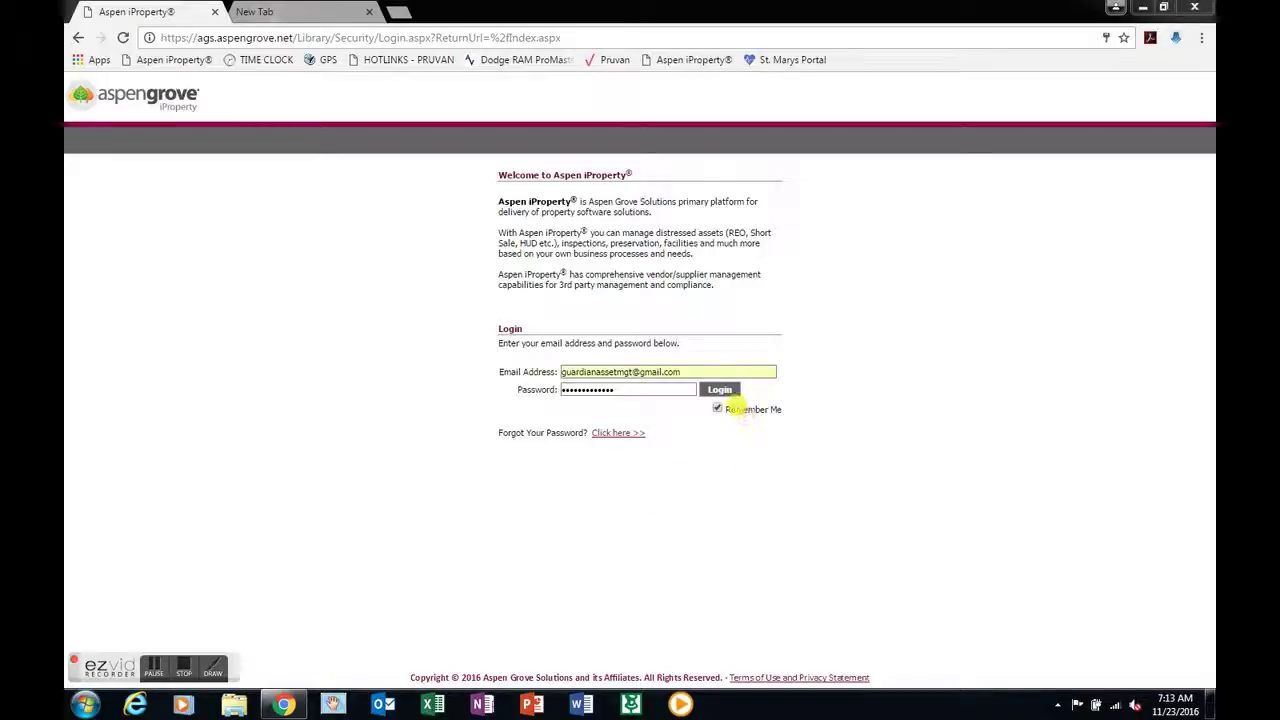
- Log in with the saved credentials and open the work lists
click(720, 391)
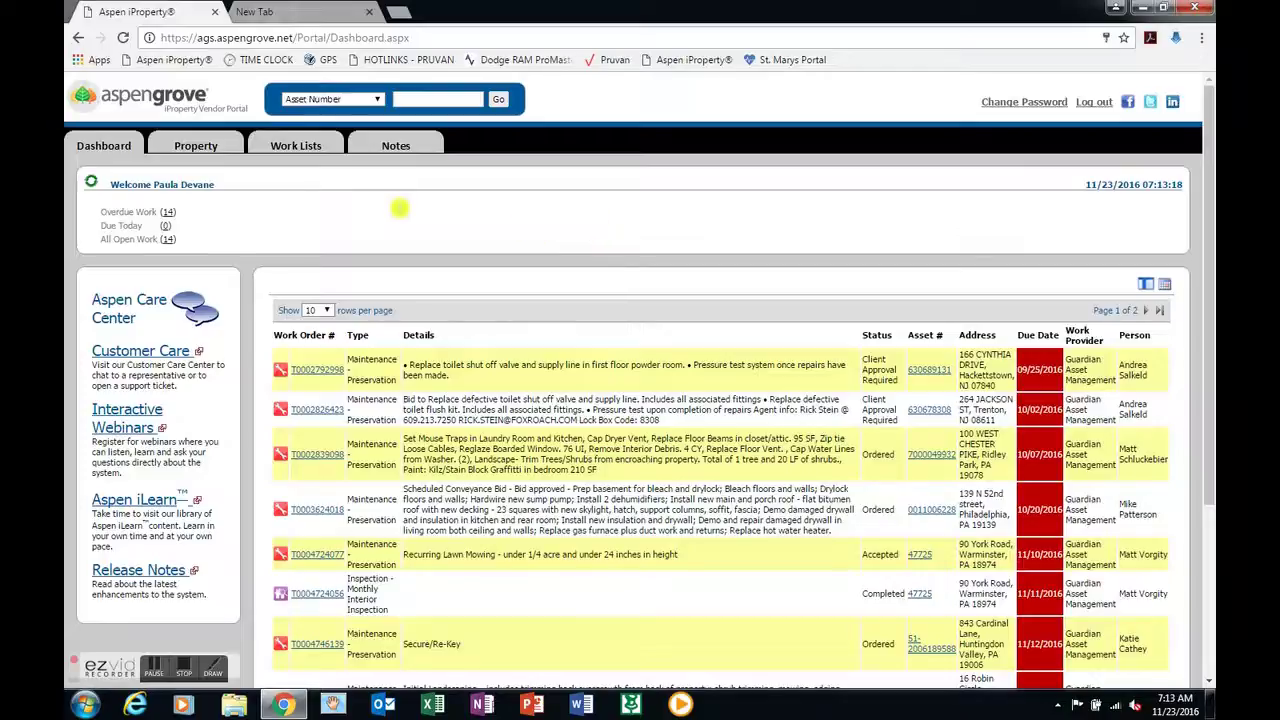
click(294, 148)
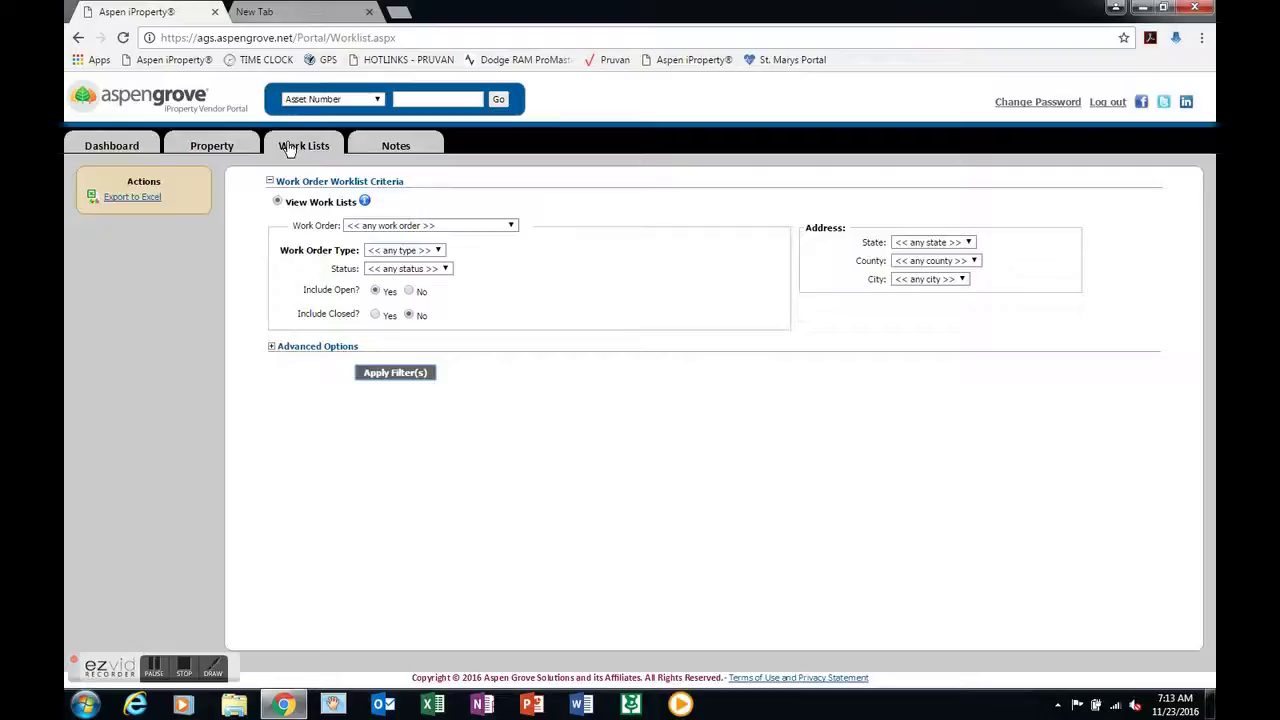
- Set the work order filter to Maintenance with the type Preservation, and look through the available statuses
click(508, 237)
click(502, 229)
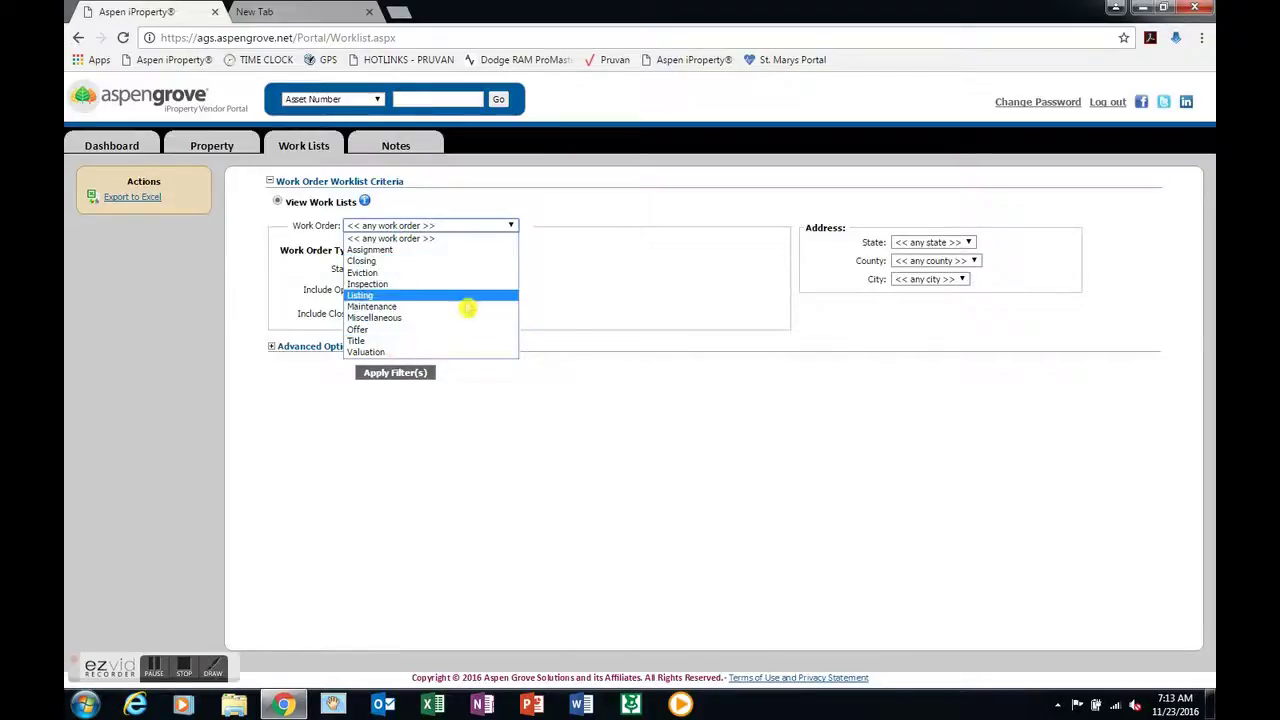
click(631, 276)
click(466, 230)
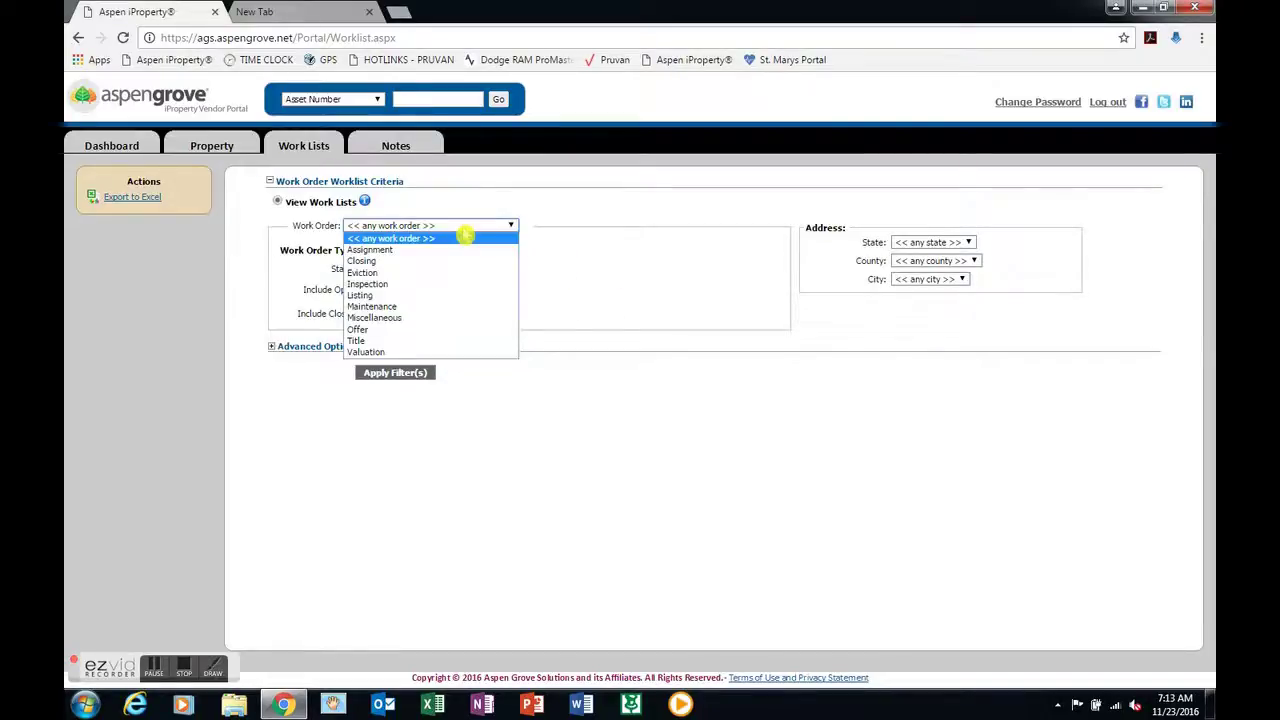
click(414, 306)
click(418, 251)
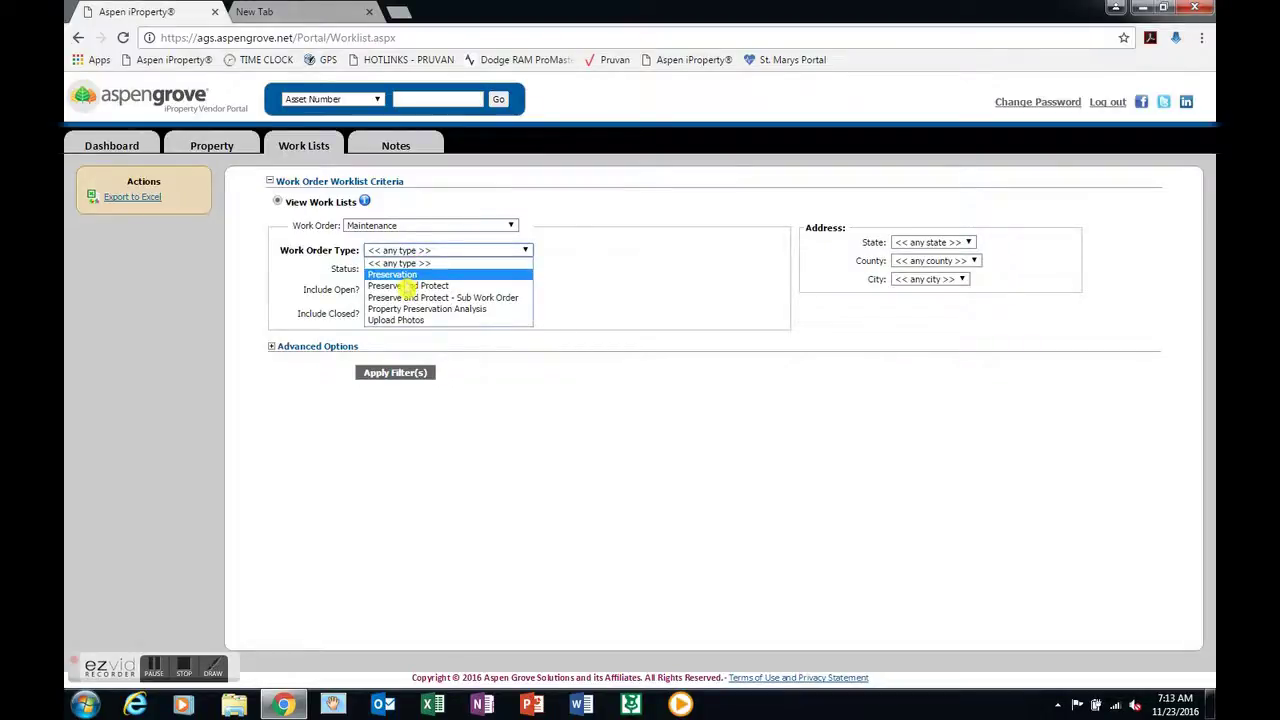
click(405, 276)
click(458, 269)
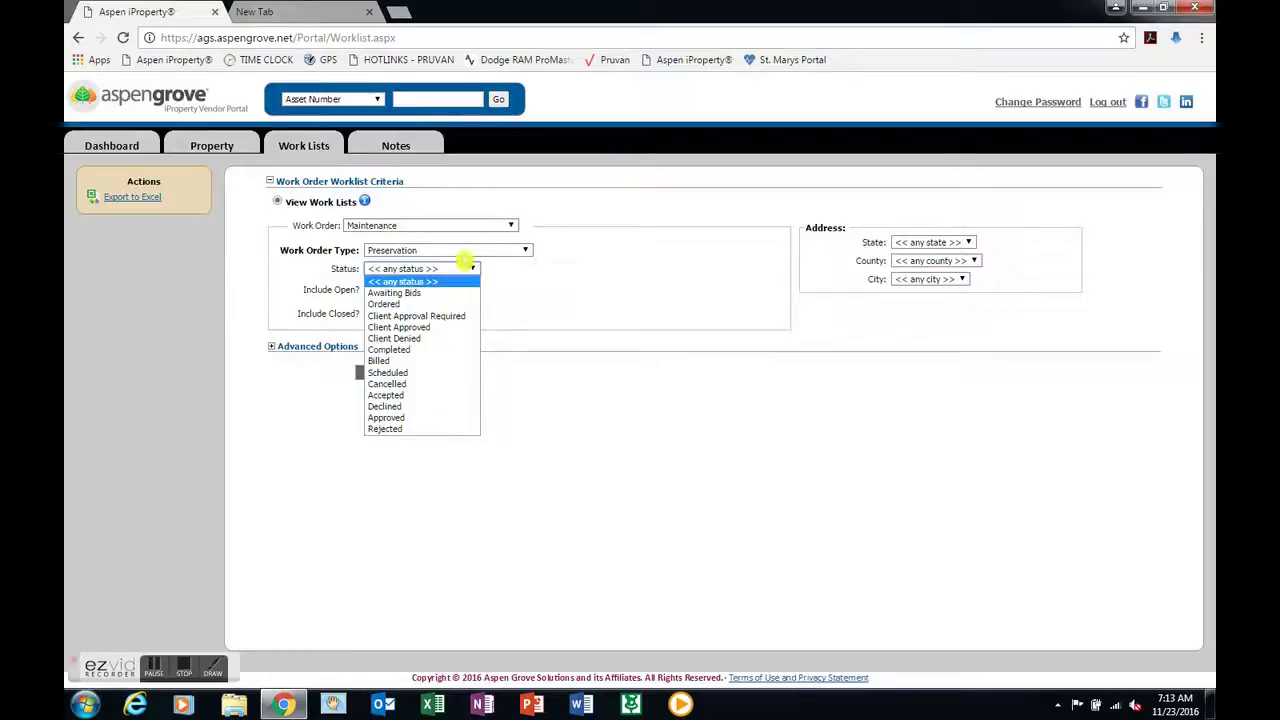
click(466, 262)
click(470, 251)
click(470, 258)
- Try the Assignment work order filter and reset it to any work order
click(485, 226)
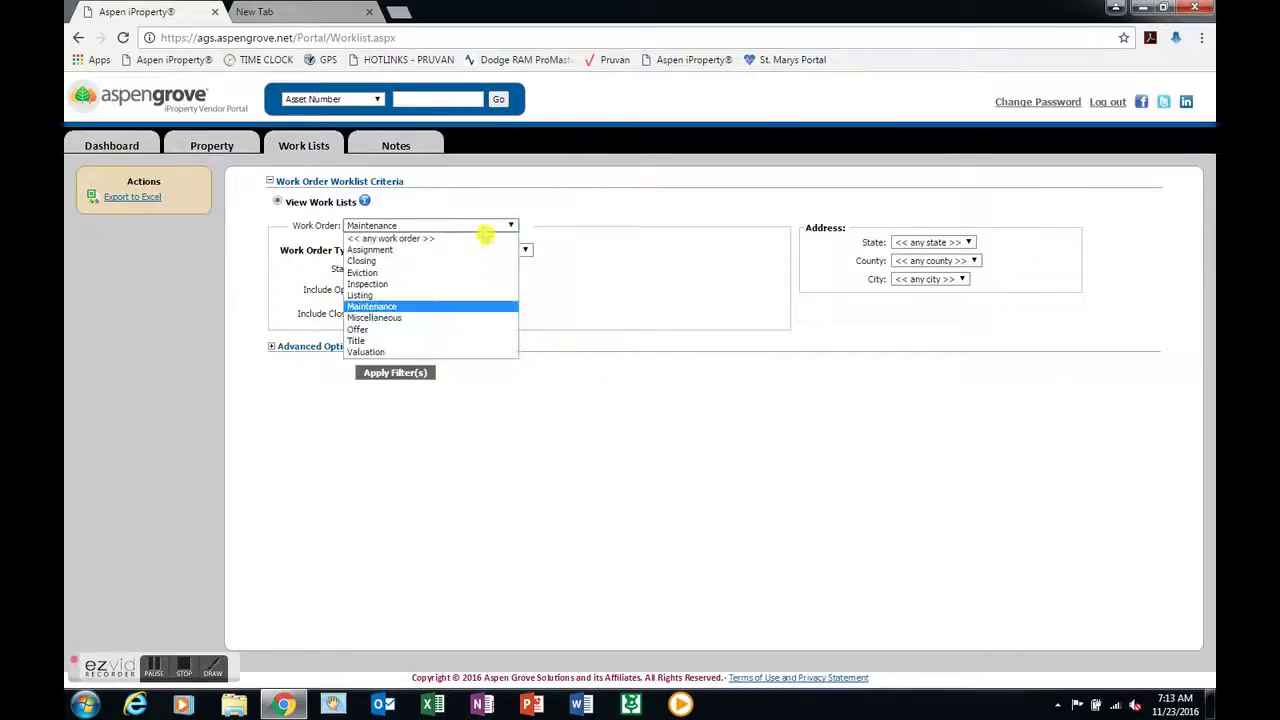
click(477, 250)
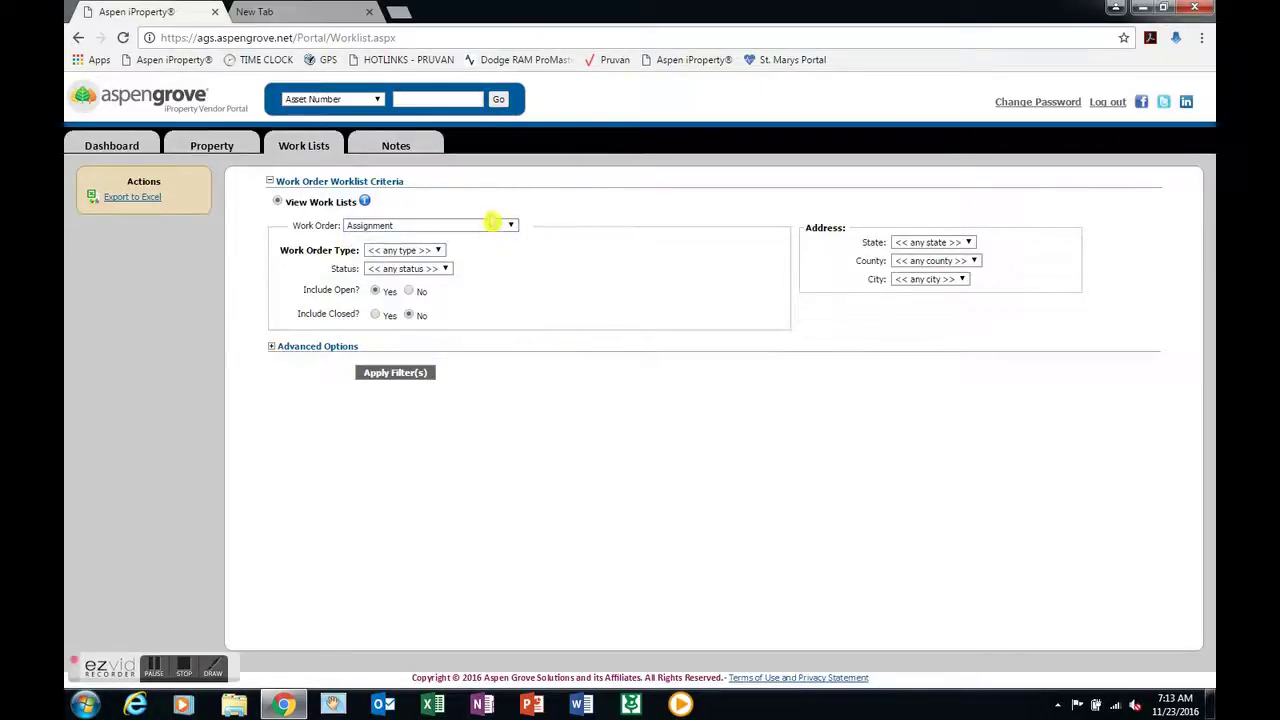
click(488, 228)
click(478, 240)
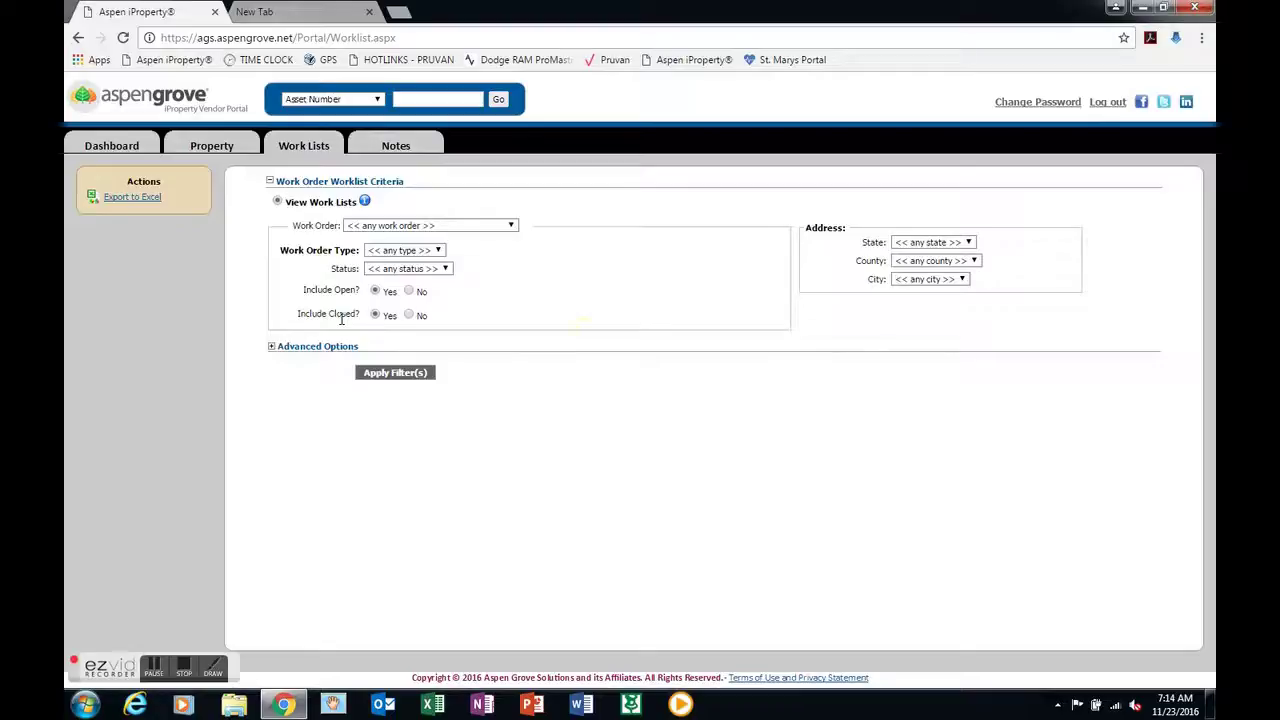
- List both open and closed work orders with the advanced options expanded, sorted by Status Date with the most recent first
click(271, 347)
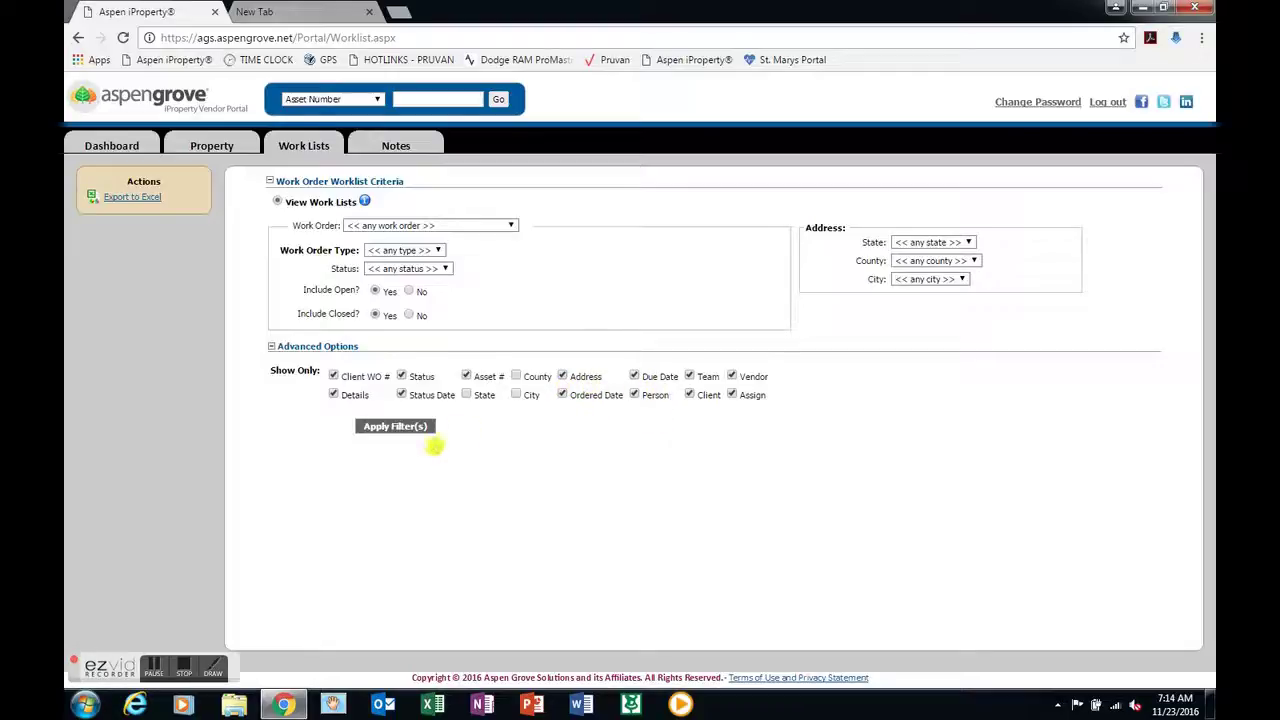
click(405, 428)
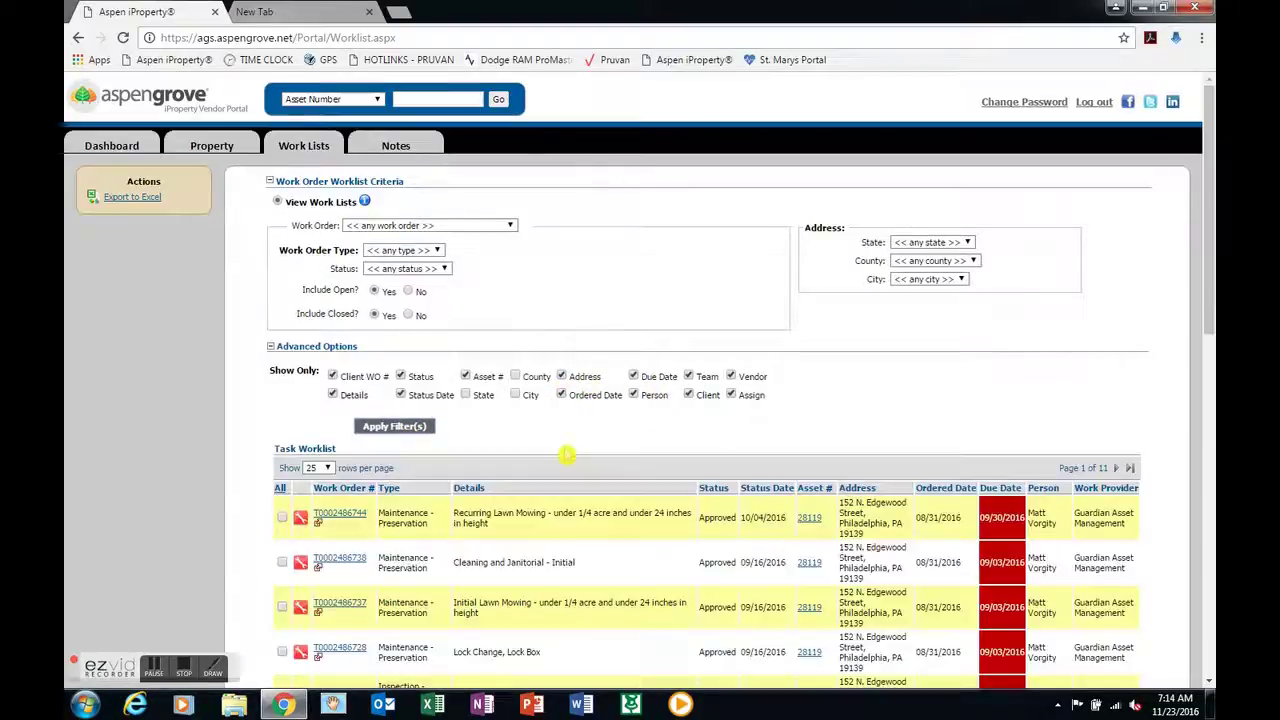
scroll(720, 450, down, 1)
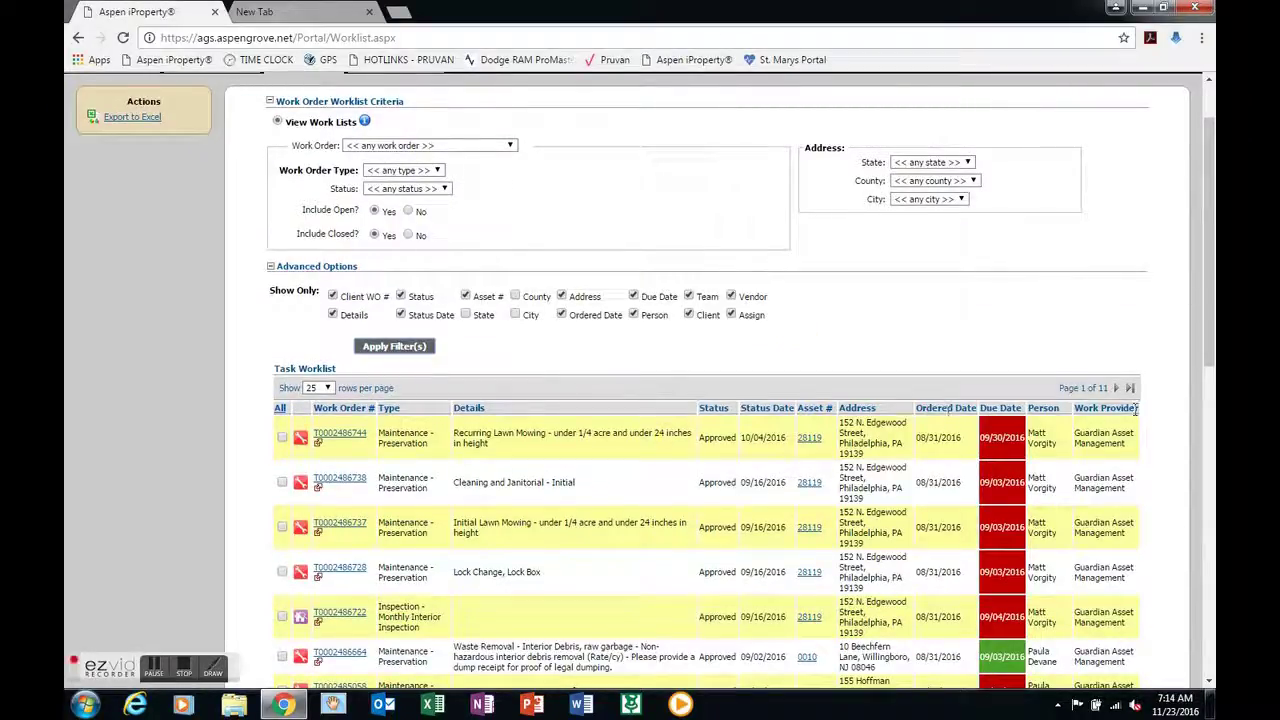
click(754, 408)
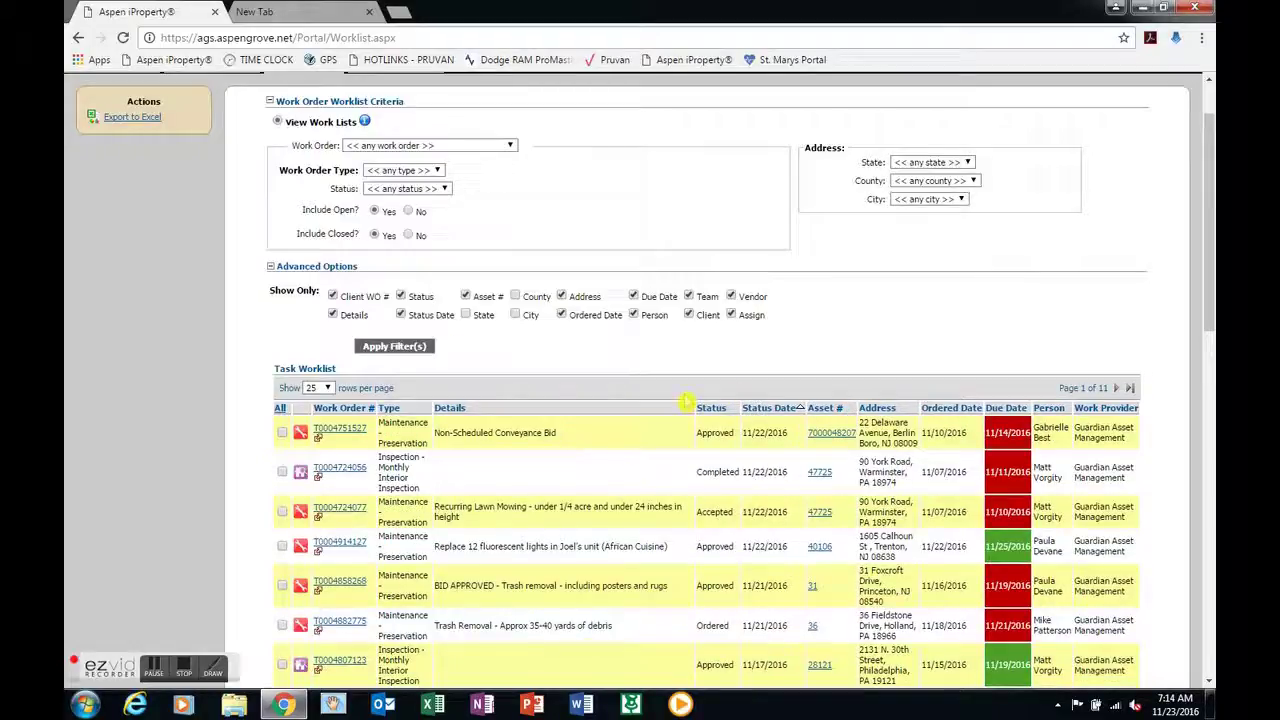
- Open the approved Monthly Interior Inspection work order and highlight its vendor price
scroll(673, 378, down, 1)
scroll(673, 378, down, 1)
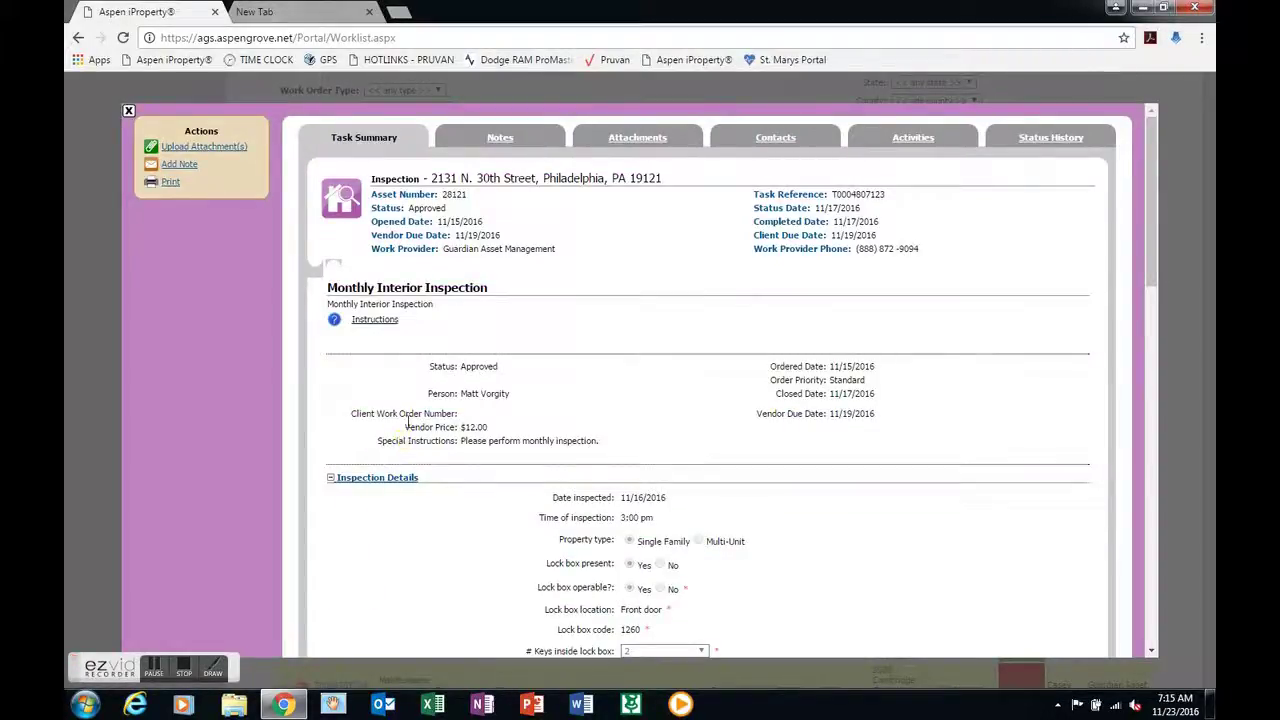
drag(406, 423, 490, 428)
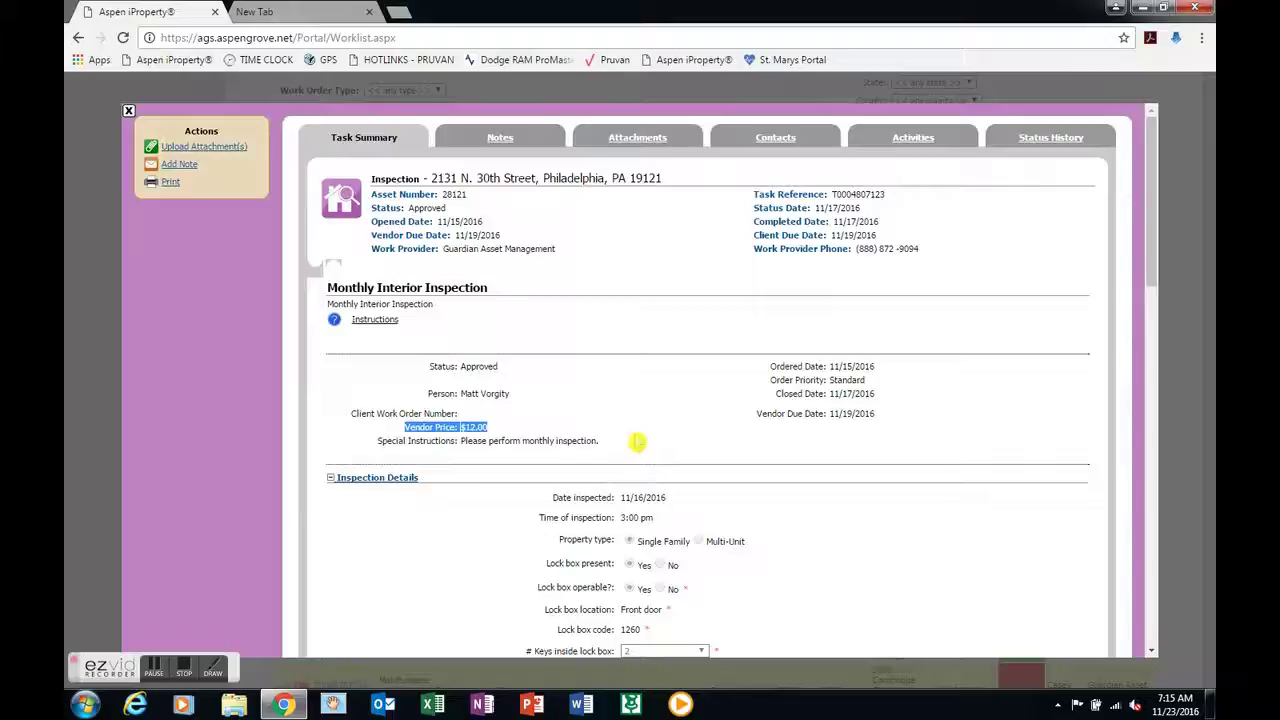
- Show the inspection's status history and highlight its change date entries
click(1055, 140)
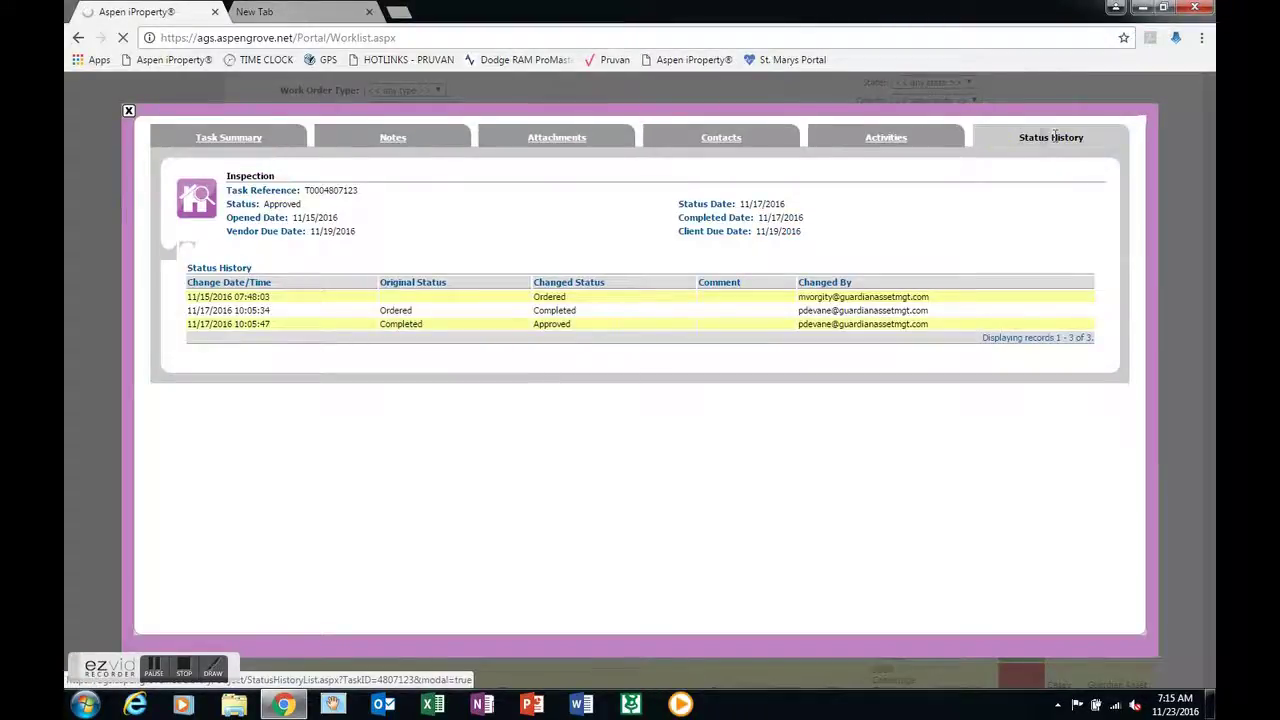
drag(186, 266, 323, 337)
click(500, 337)
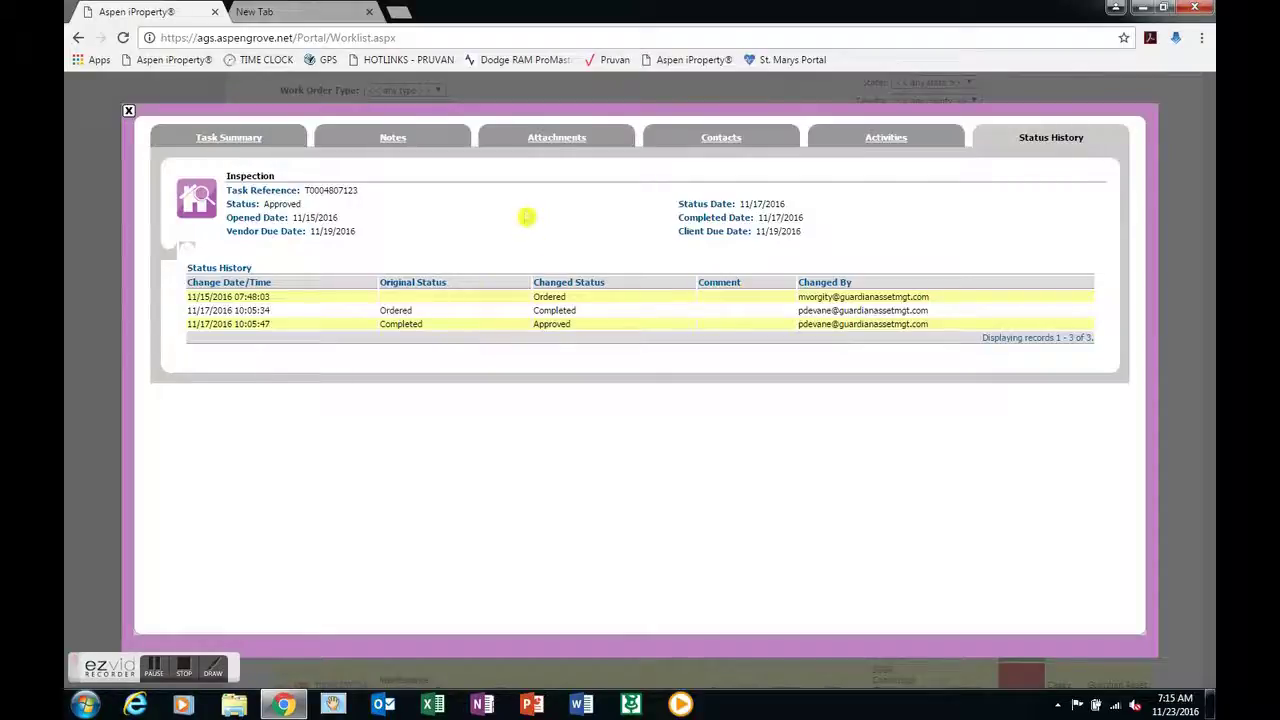
- Display the inspection's attachments as Photo Thumbnails and look through the photos
click(558, 141)
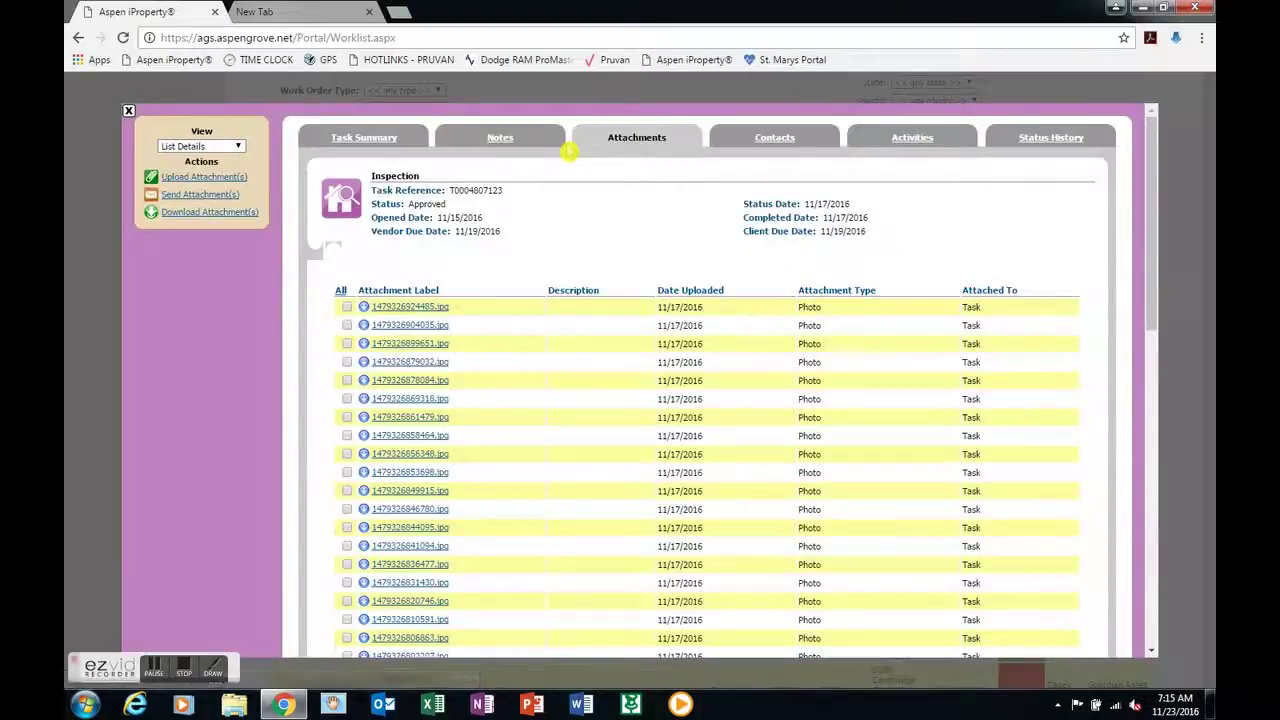
click(222, 147)
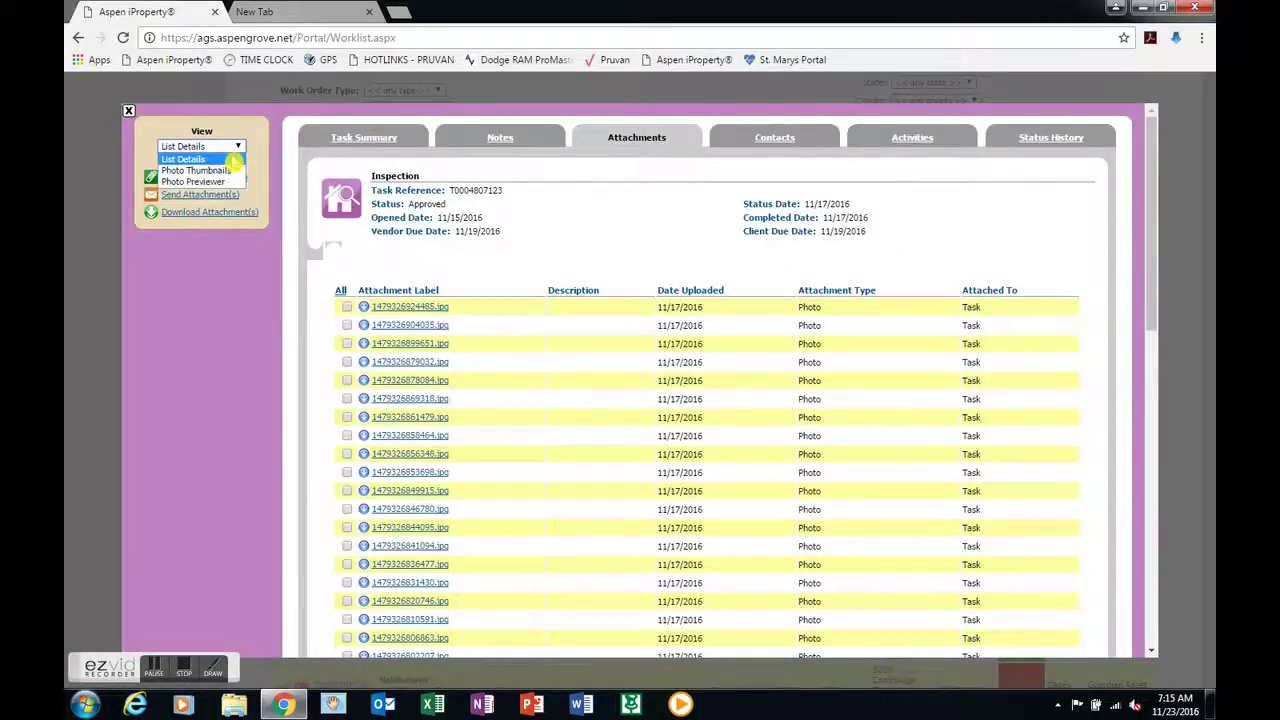
click(190, 172)
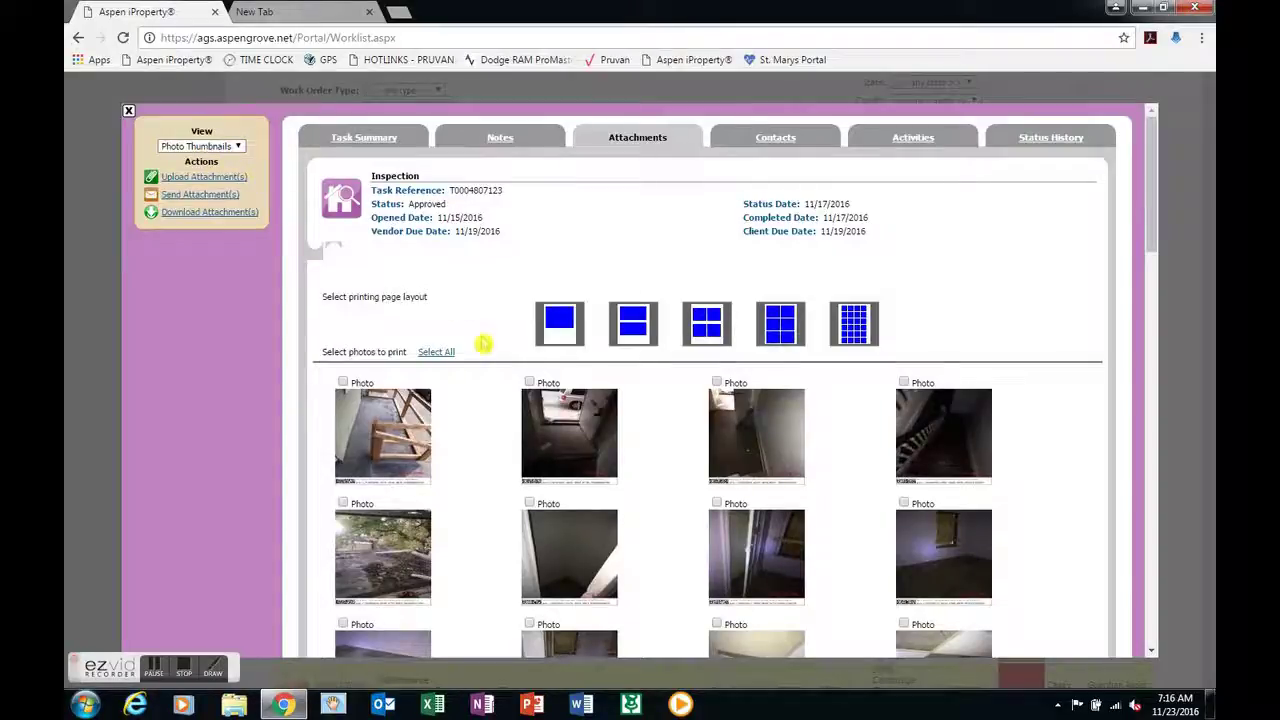
scroll(495, 295, down, 1)
scroll(466, 310, down, 2)
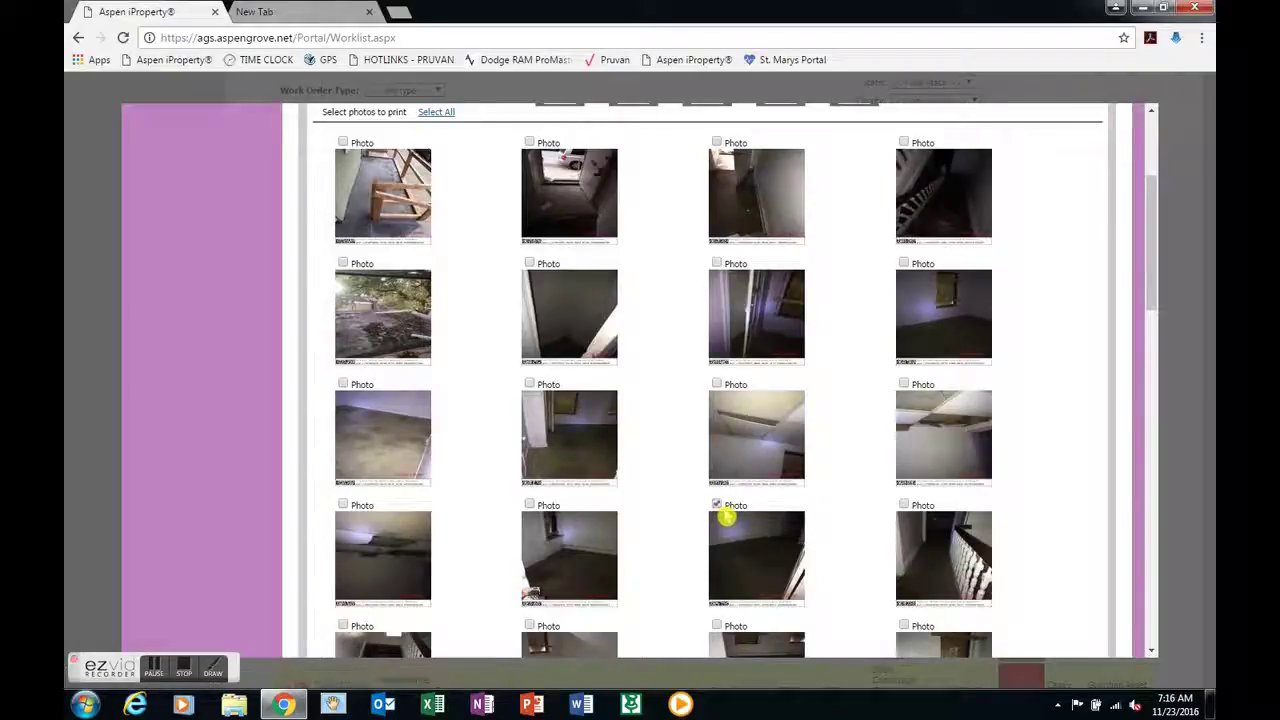
scroll(337, 329, up, 3)
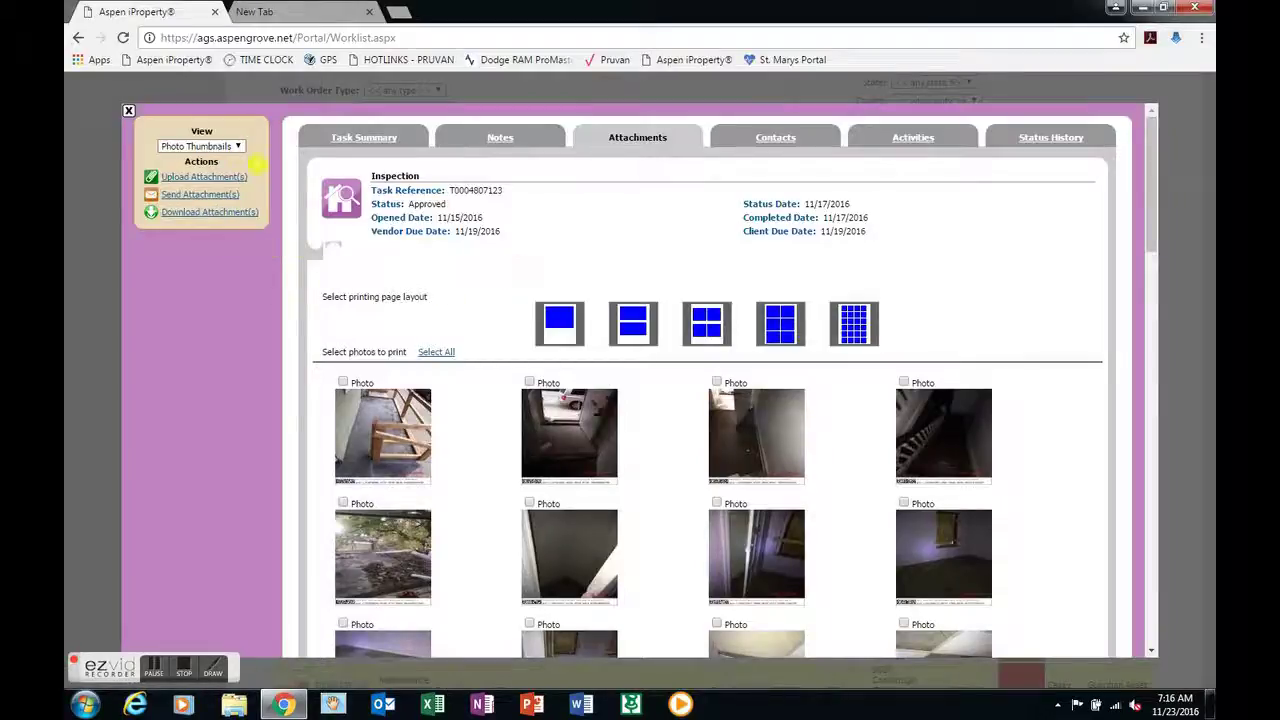
- Return the attachments to the List Details view and select all of them
click(237, 147)
click(237, 178)
click(230, 148)
click(228, 170)
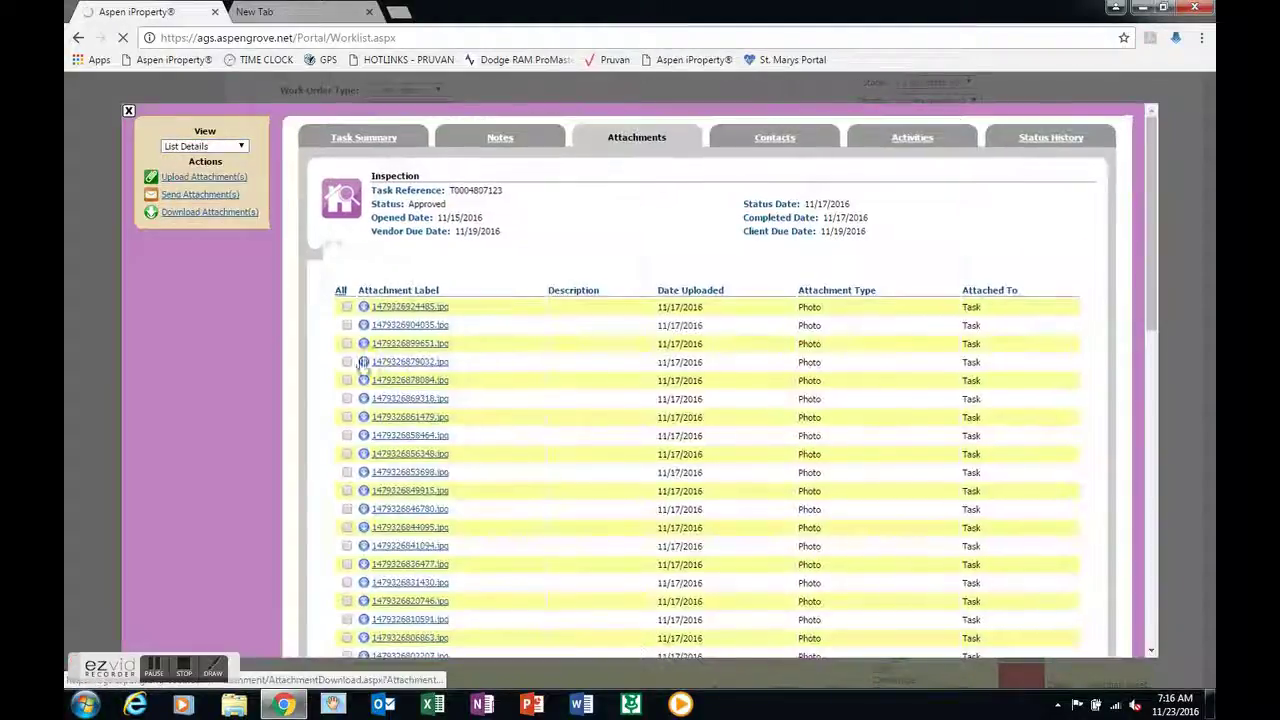
click(340, 291)
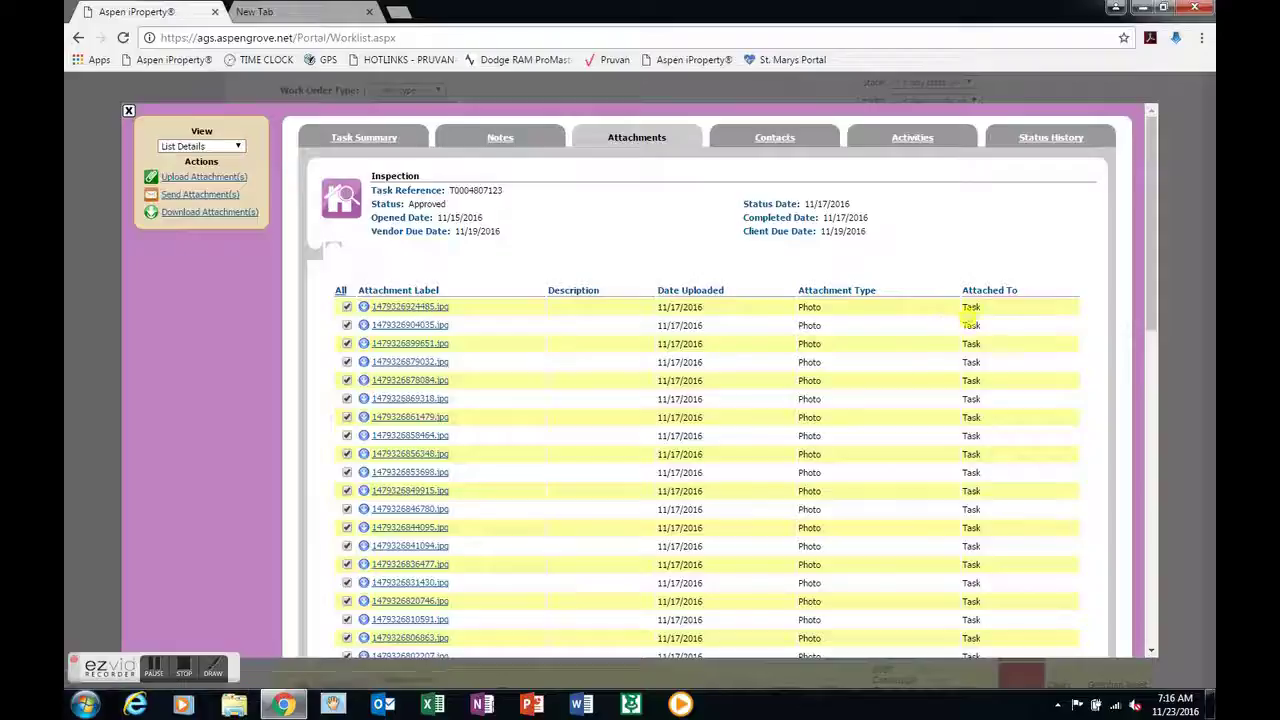
- Highlight the record count at the end of the attachment list
scroll(1082, 365, down, 4)
scroll(1082, 365, down, 4)
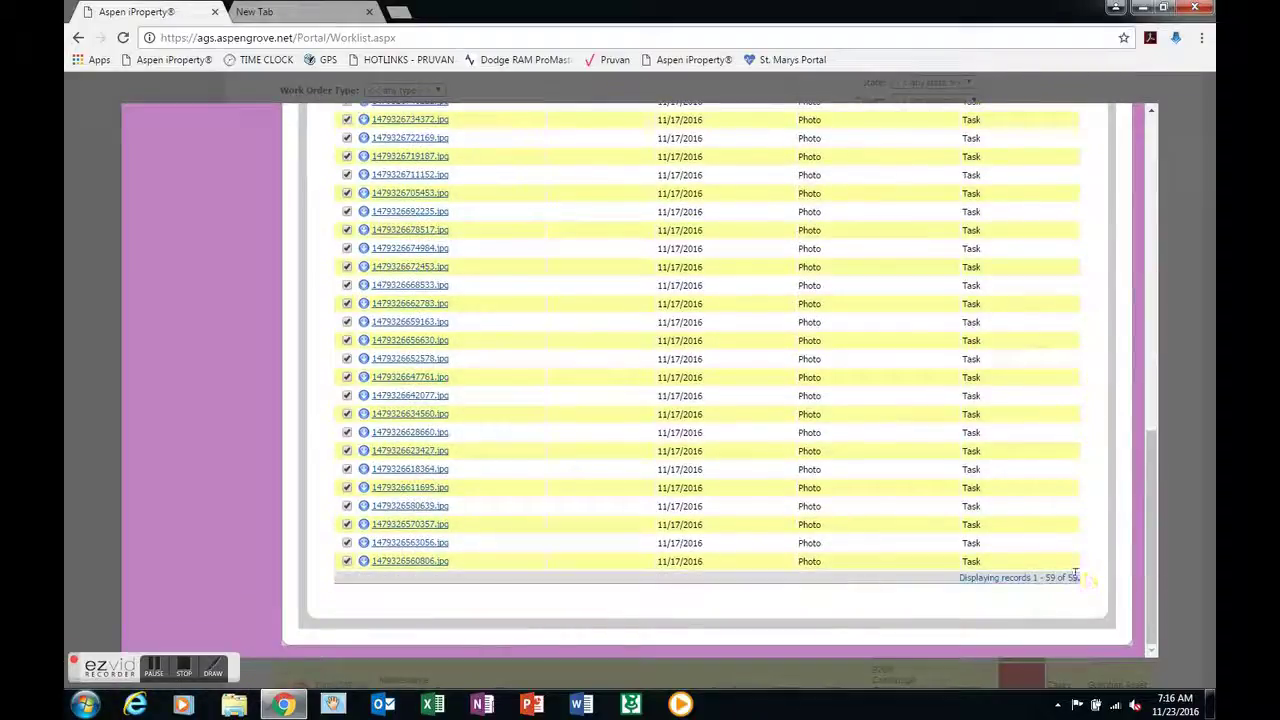
drag(1080, 578, 902, 554)
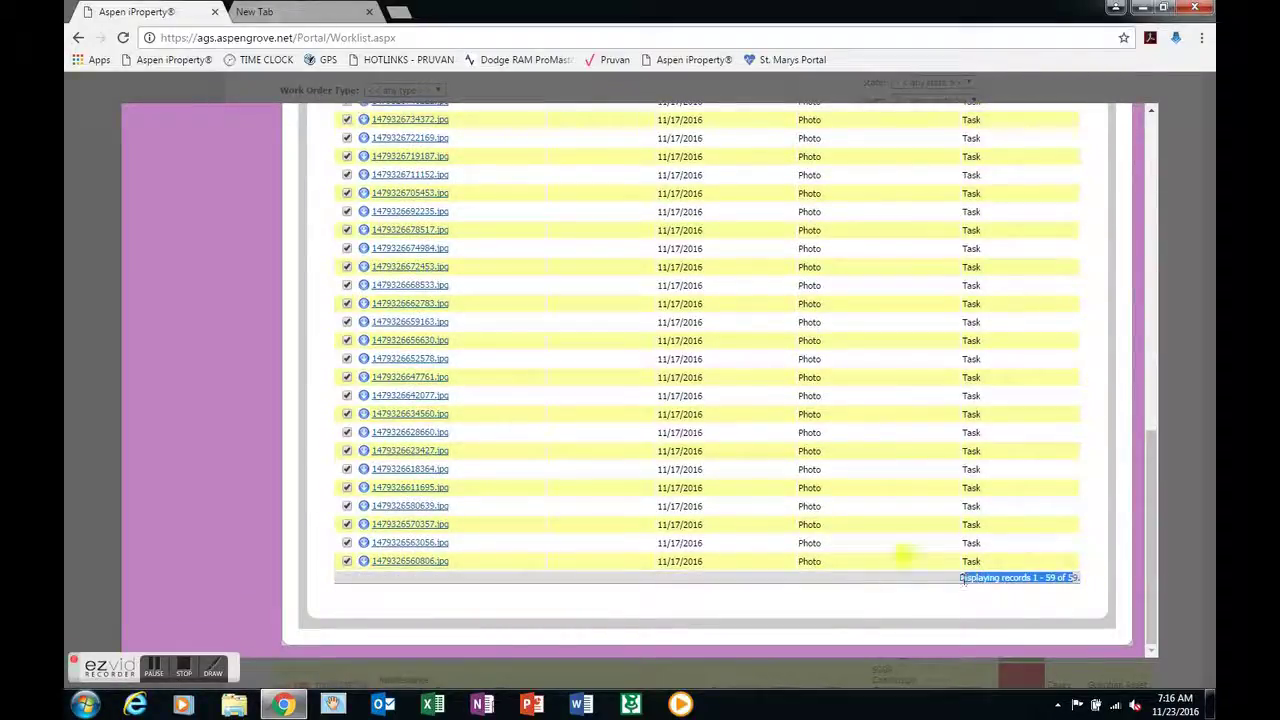